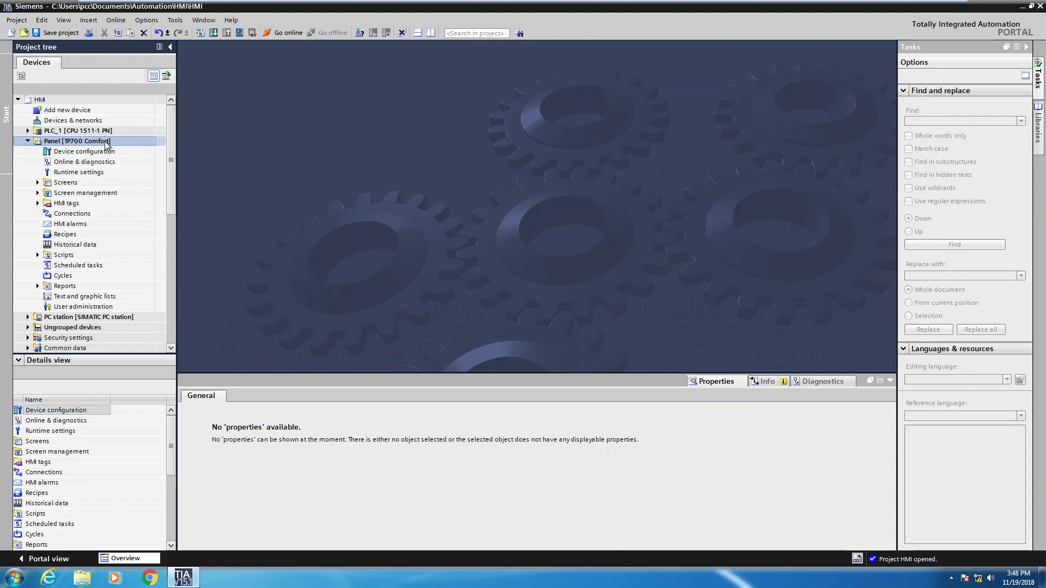
# - Select Connections under the TP700 Comfort panel in the project tree
pyautogui.click(71, 215)
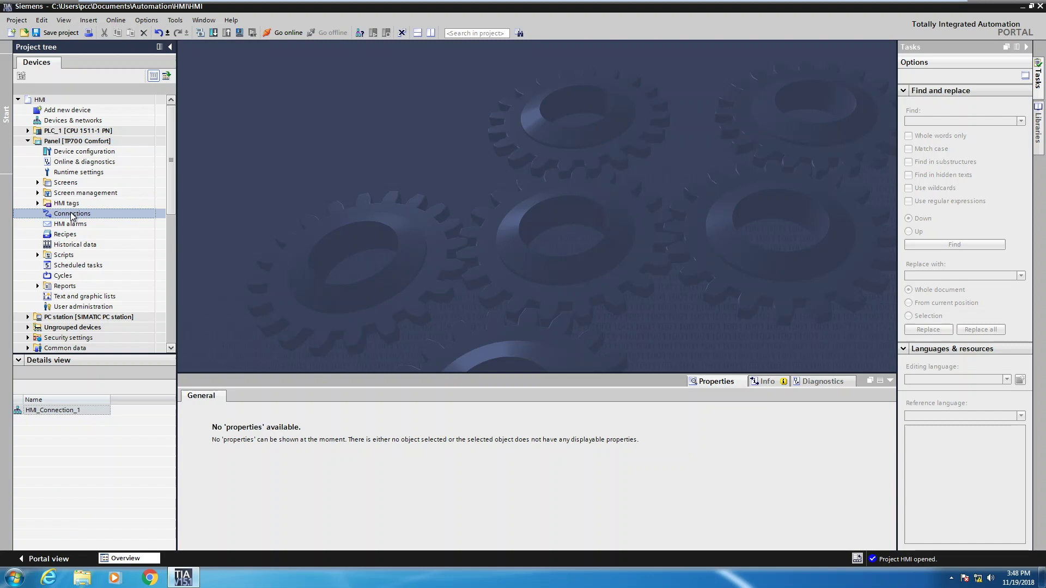
# - Add a trial Connection_1, check its SIMATIC S7 1500 driver, then delete it again
pyautogui.doubleClick(77, 218)
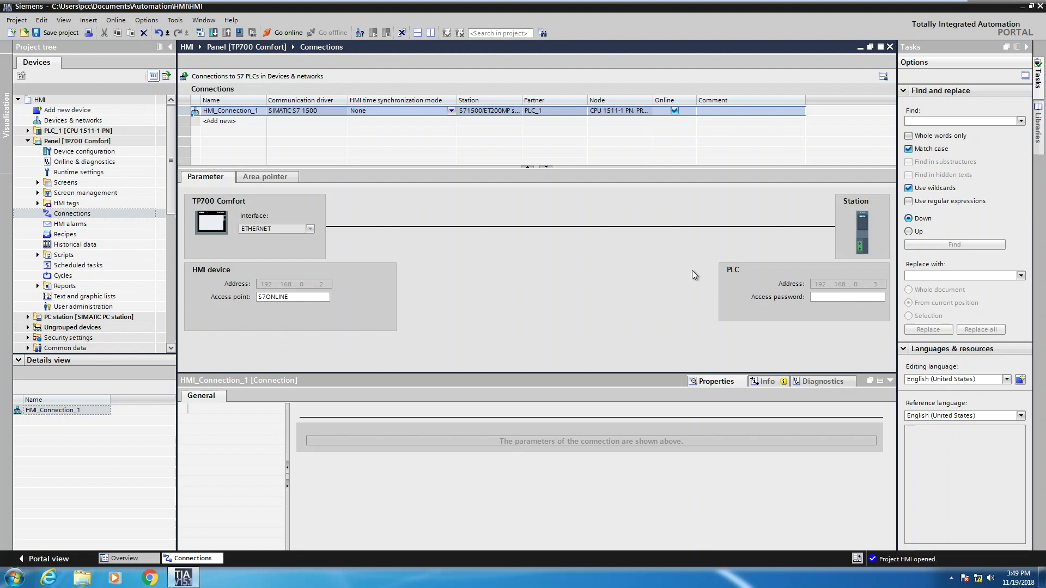
pyautogui.doubleClick(232, 120)
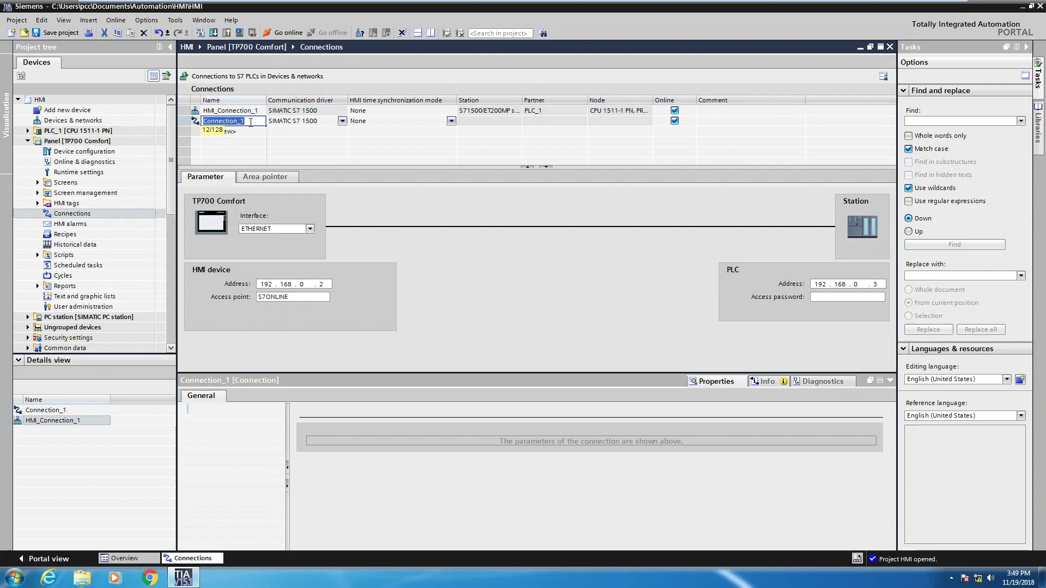
pyautogui.click(342, 121)
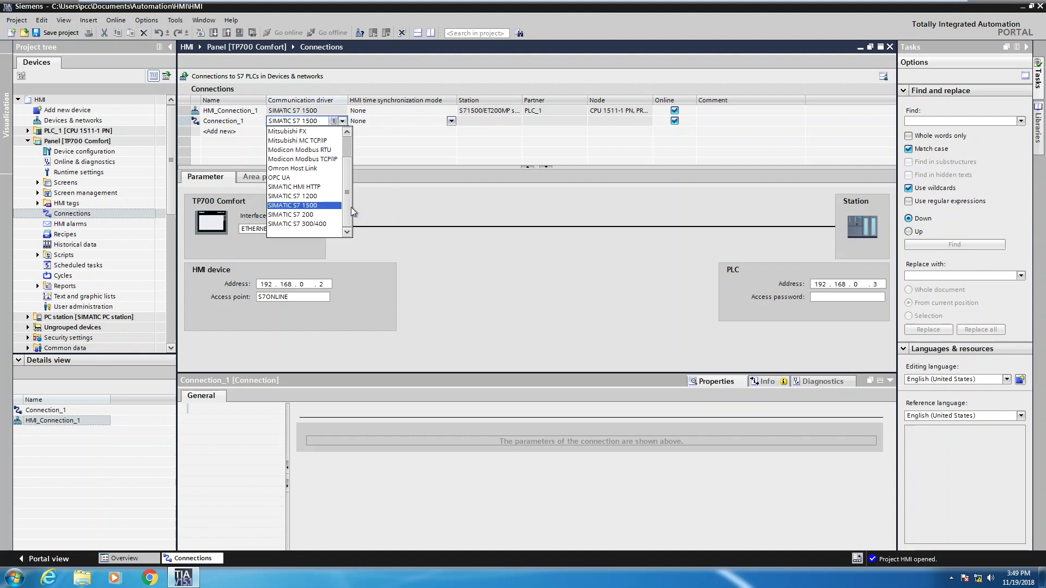
pyautogui.moveTo(350, 207); pyautogui.dragTo(351, 182)
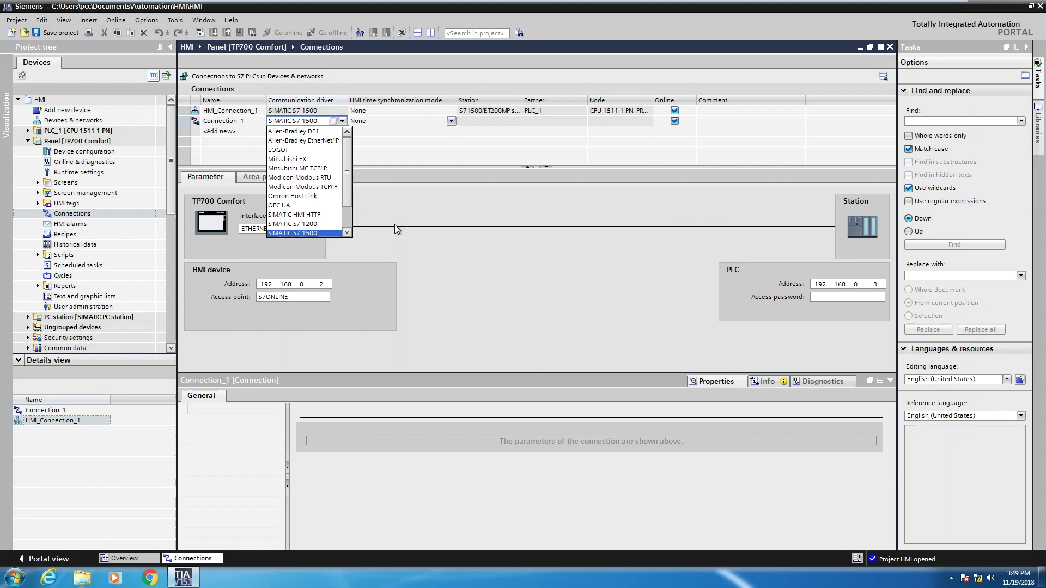
pyautogui.click(394, 146)
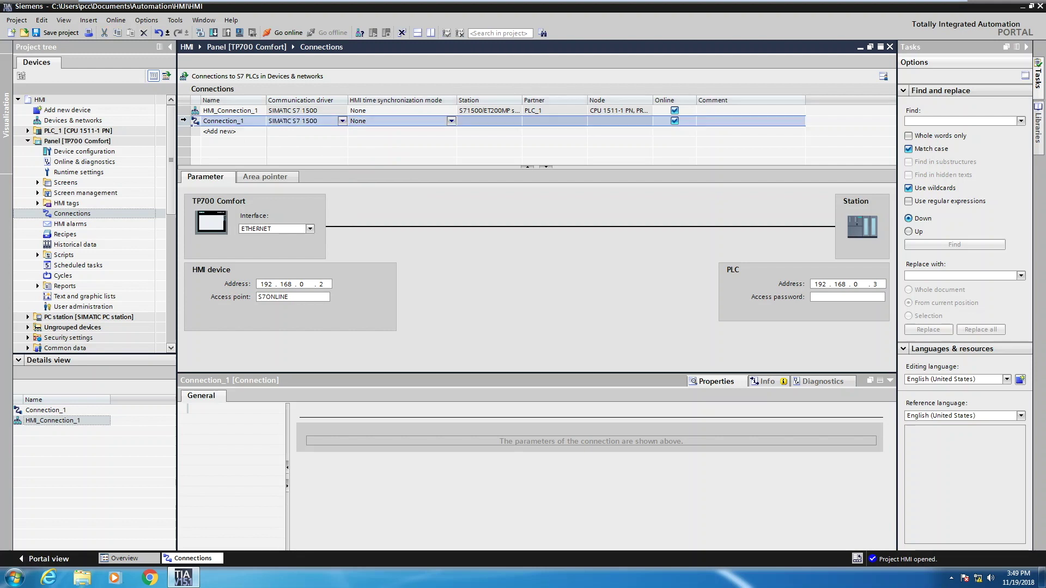
pyautogui.rightClick(188, 121)
pyautogui.click(215, 188)
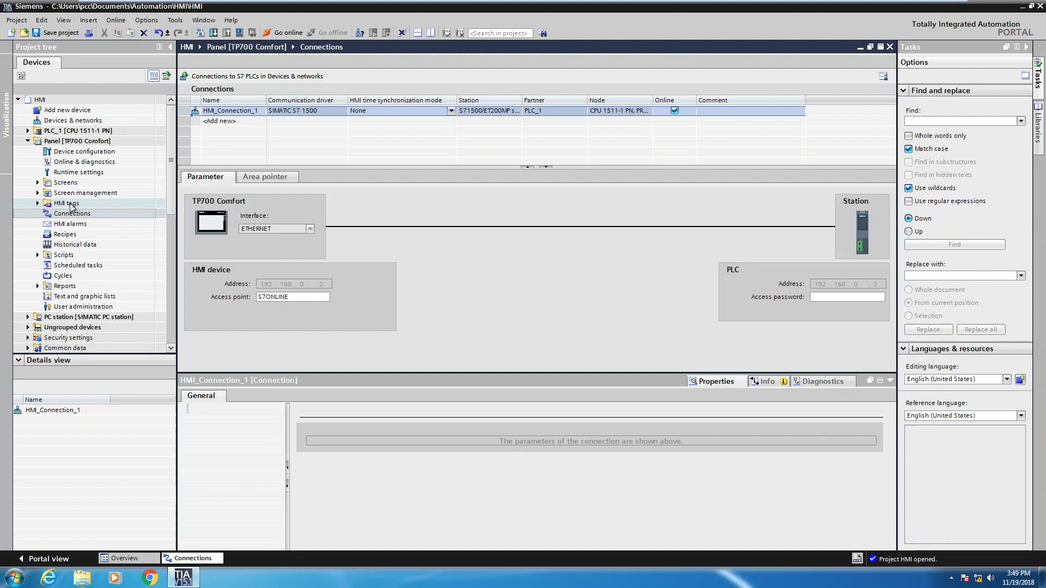
# - Add a new HMI tag table under HMI tags and rename it 'Demo Tags'
pyautogui.click(37, 204)
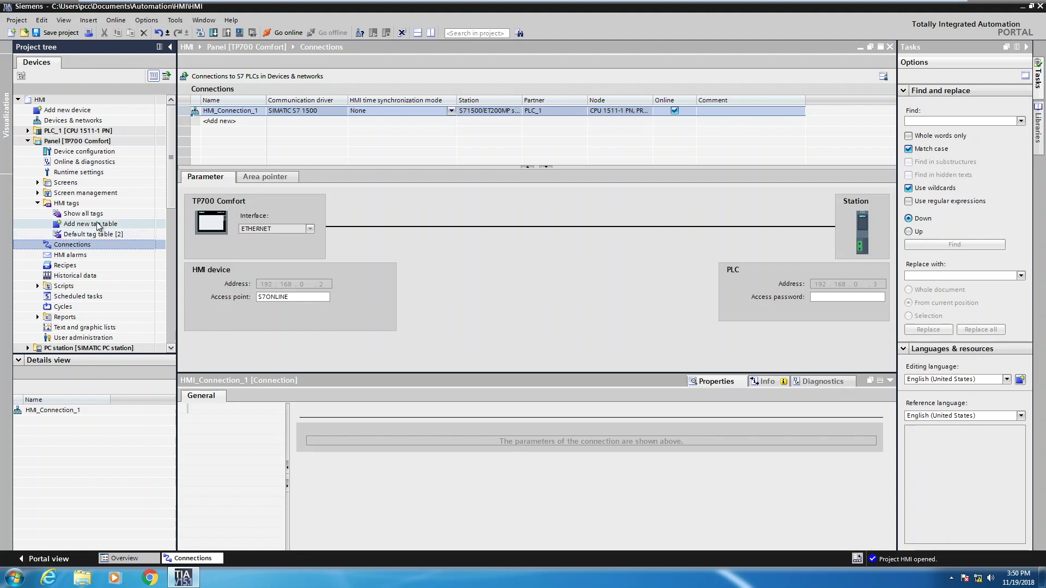
pyautogui.click(99, 225)
pyautogui.doubleClick(99, 225)
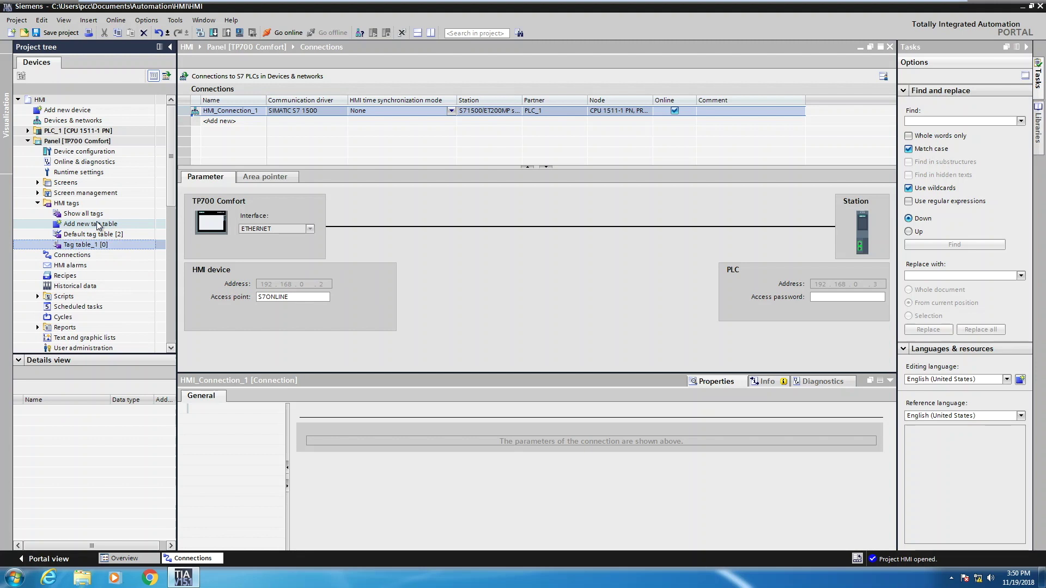
pyautogui.rightClick(77, 246)
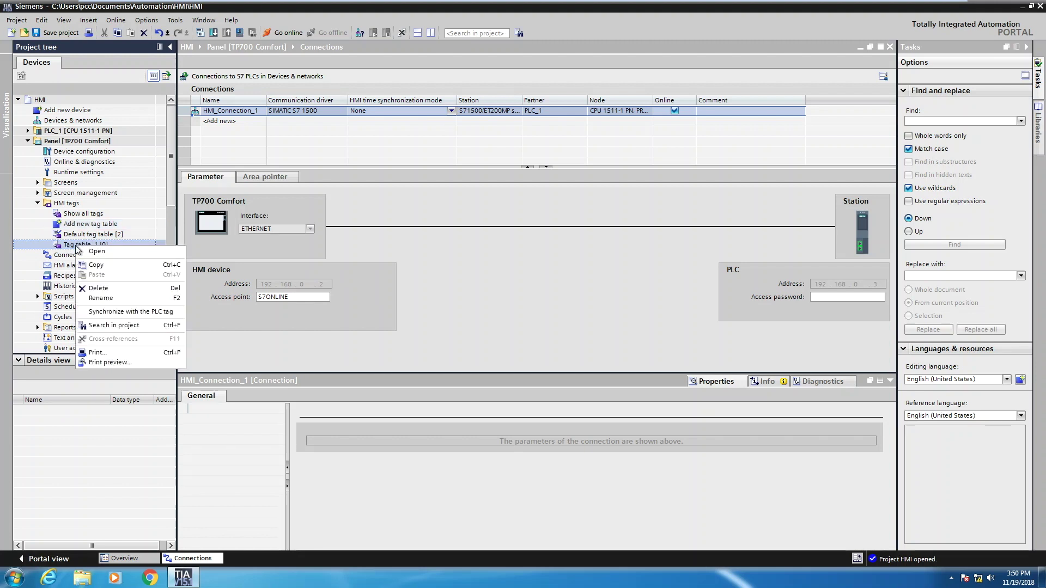
pyautogui.click(109, 297)
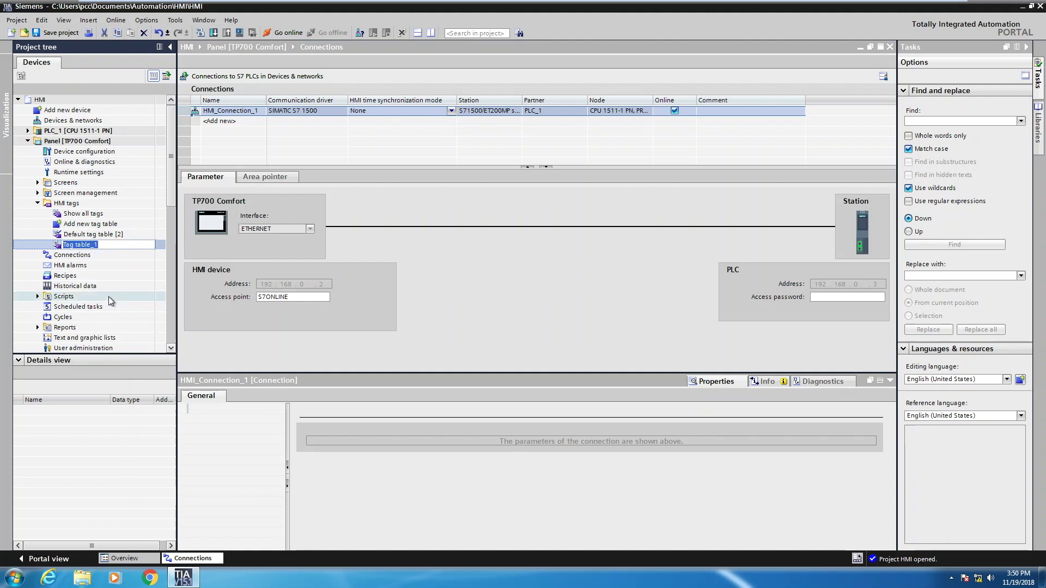
pyautogui.write('Demo Tags')
pyautogui.press('Return')
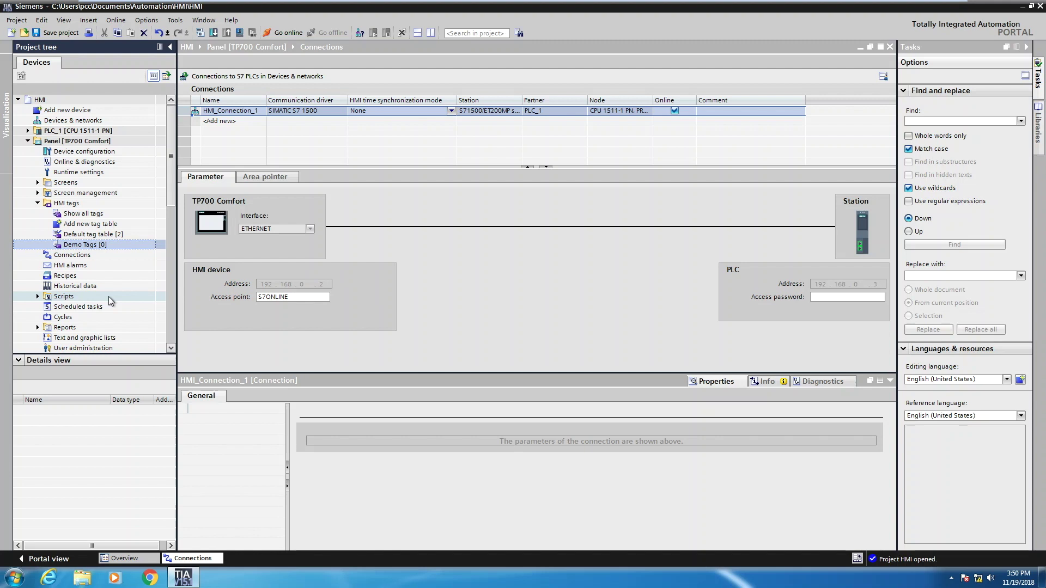
# - Open the Default tag table and widen its Connection column to show HMI_Connection_1
pyautogui.doubleClick(87, 234)
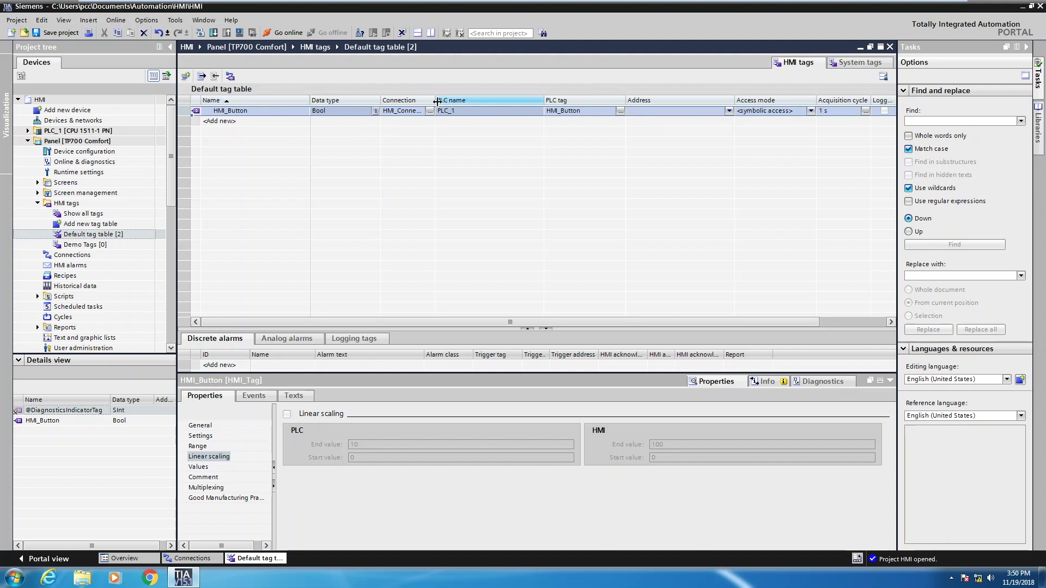
pyautogui.moveTo(435, 100); pyautogui.dragTo(477, 100)
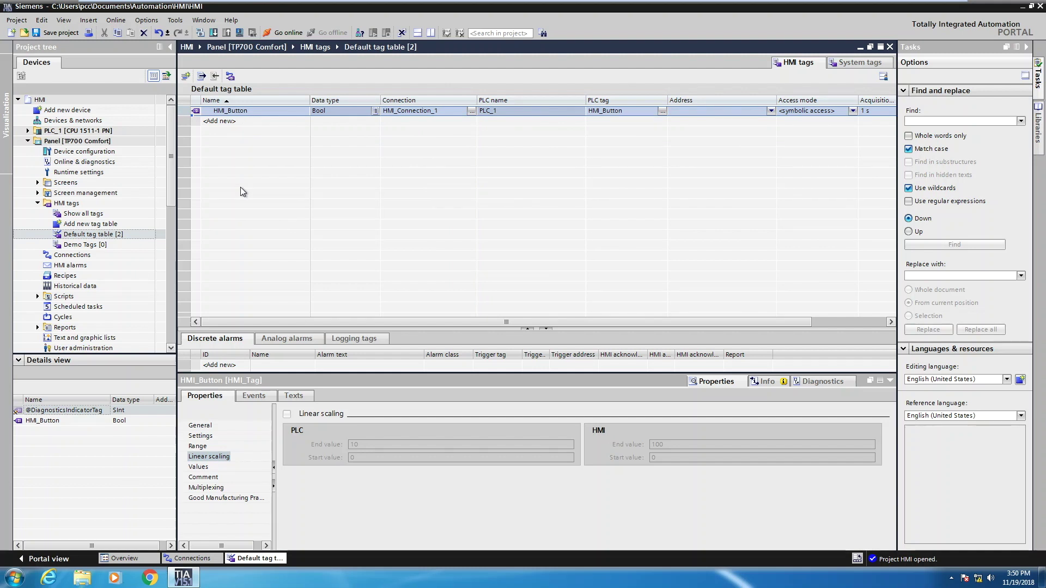
# - Check HMI_Button's acquisition settings, keeping Cyclic in operation with a 1 s cycle
pyautogui.click(206, 436)
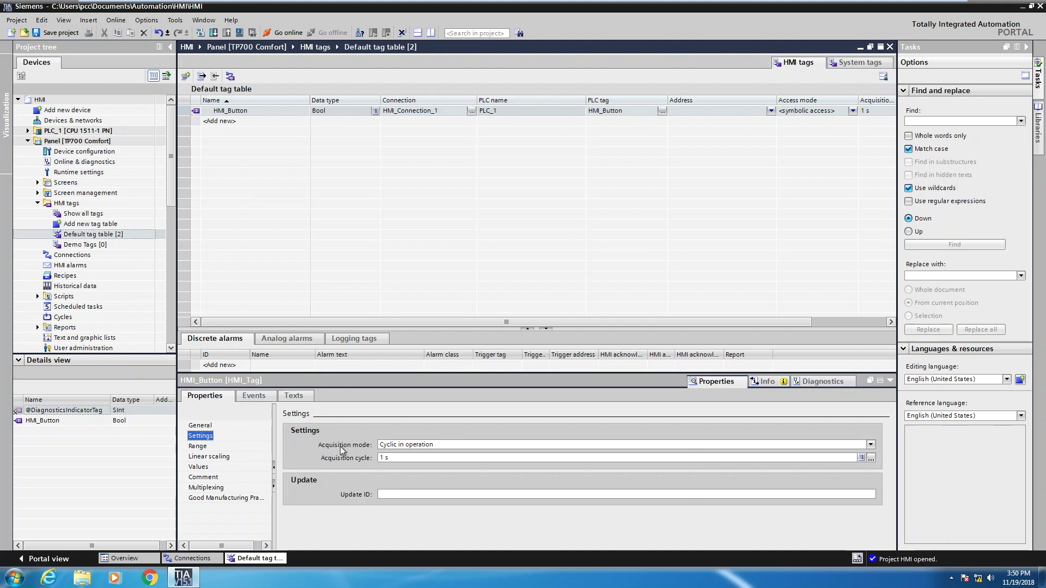
pyautogui.click(870, 445)
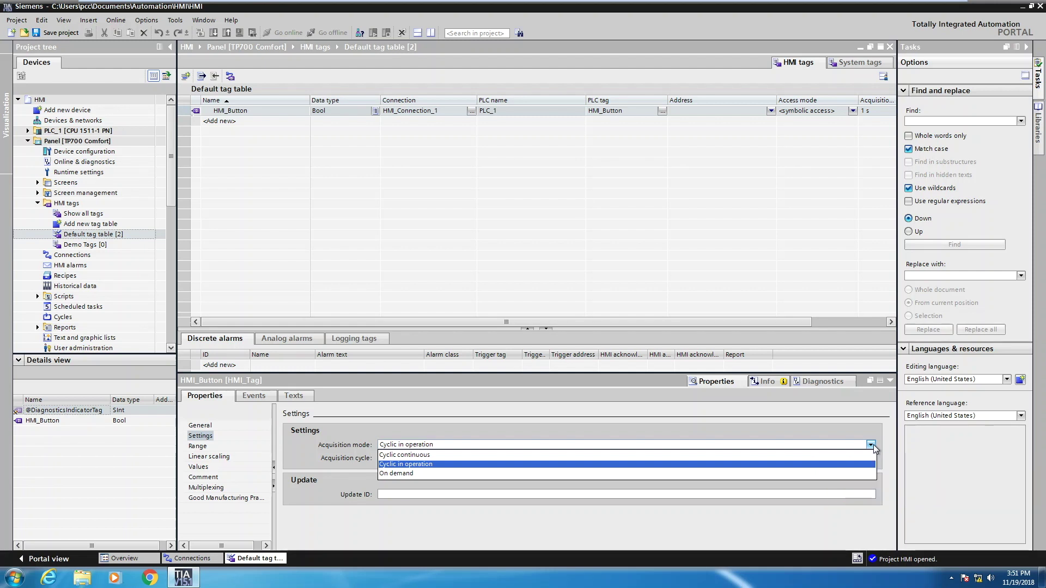
pyautogui.click(416, 465)
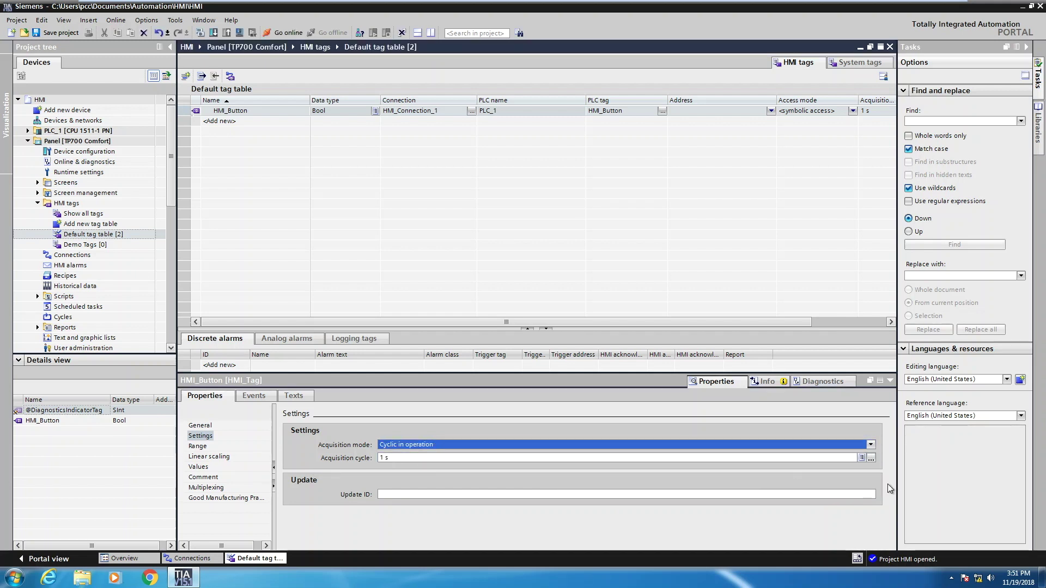
pyautogui.click(871, 458)
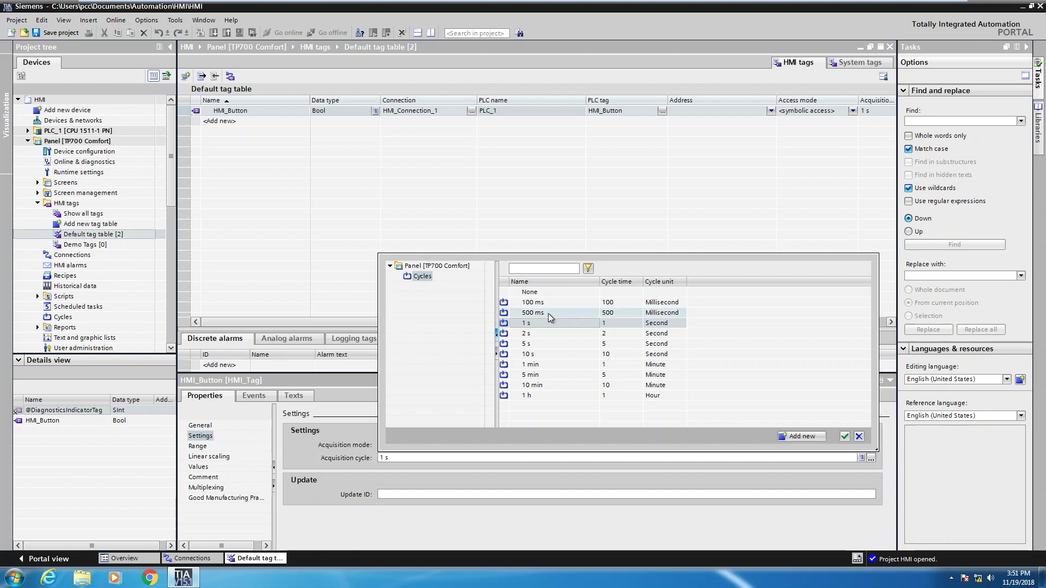
pyautogui.click(859, 435)
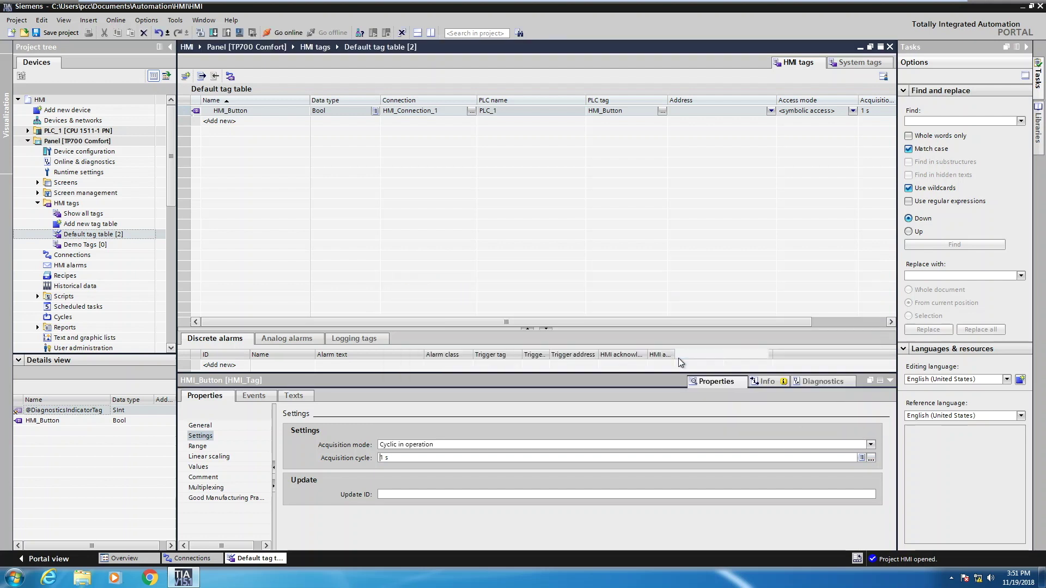
# - View HMI_Button's range and linear scaling properties: scaling off, PLC 0–10, HMI 0–100
pyautogui.click(197, 447)
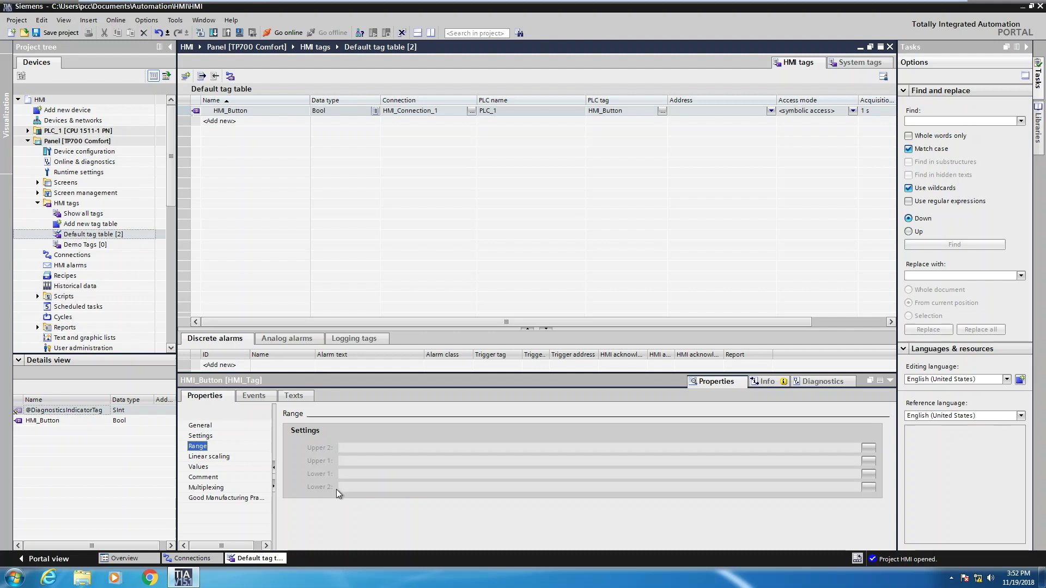
pyautogui.click(213, 457)
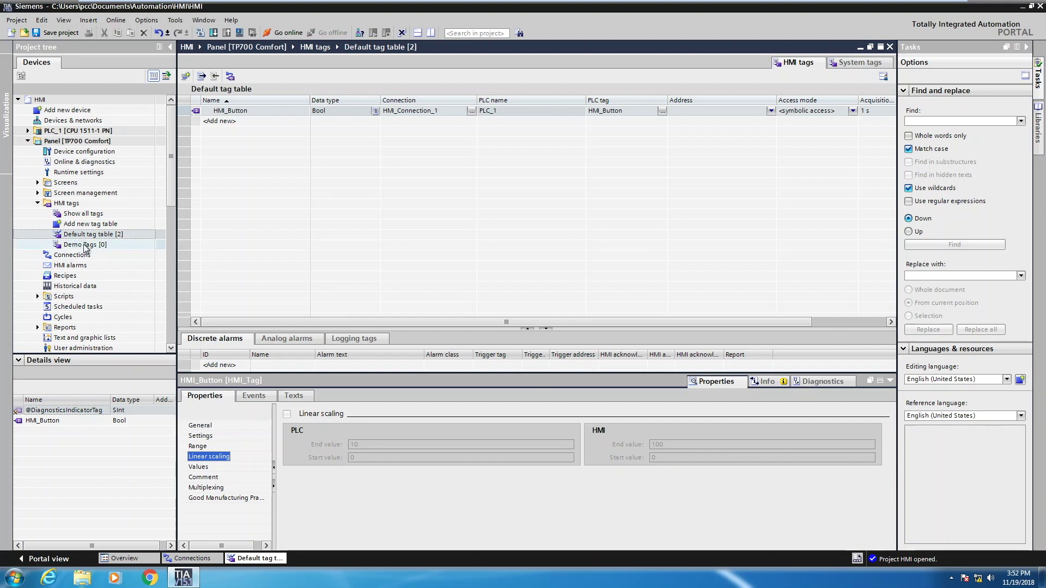
# - Open Demo Tags and add a tag Bit_1 with data type Bool
pyautogui.doubleClick(83, 245)
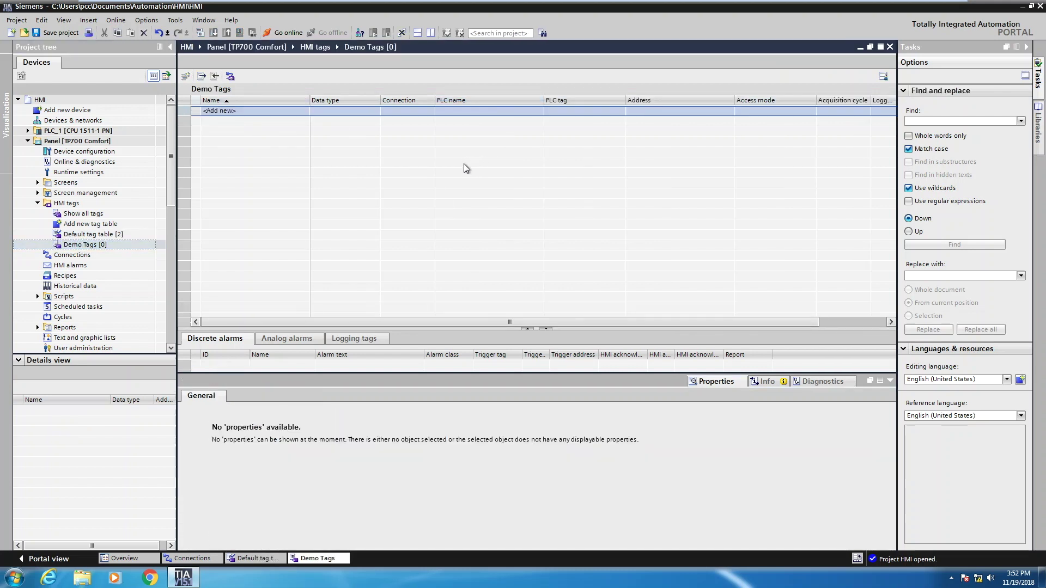
pyautogui.doubleClick(224, 112)
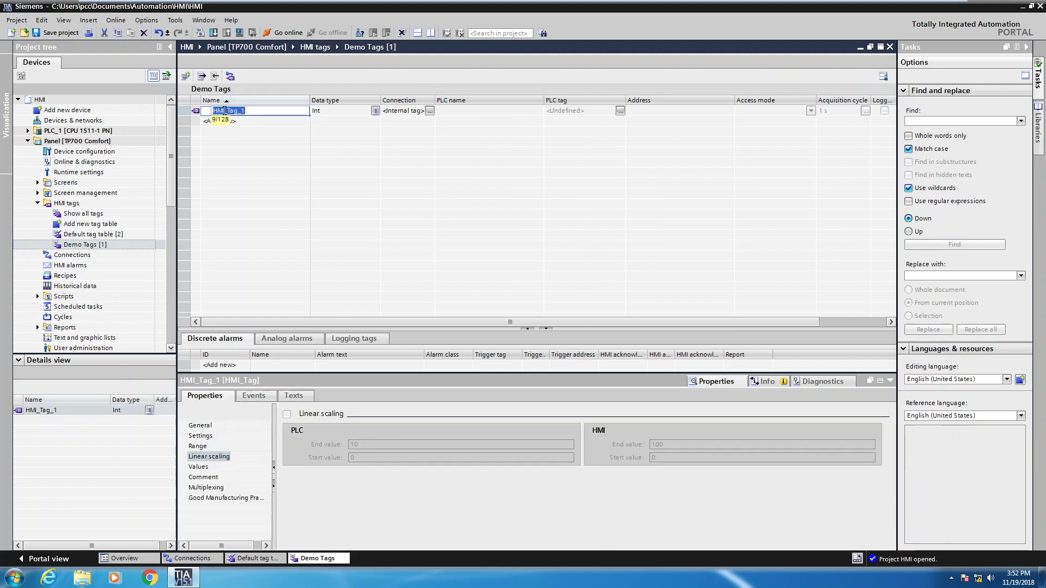
pyautogui.write('Bit')
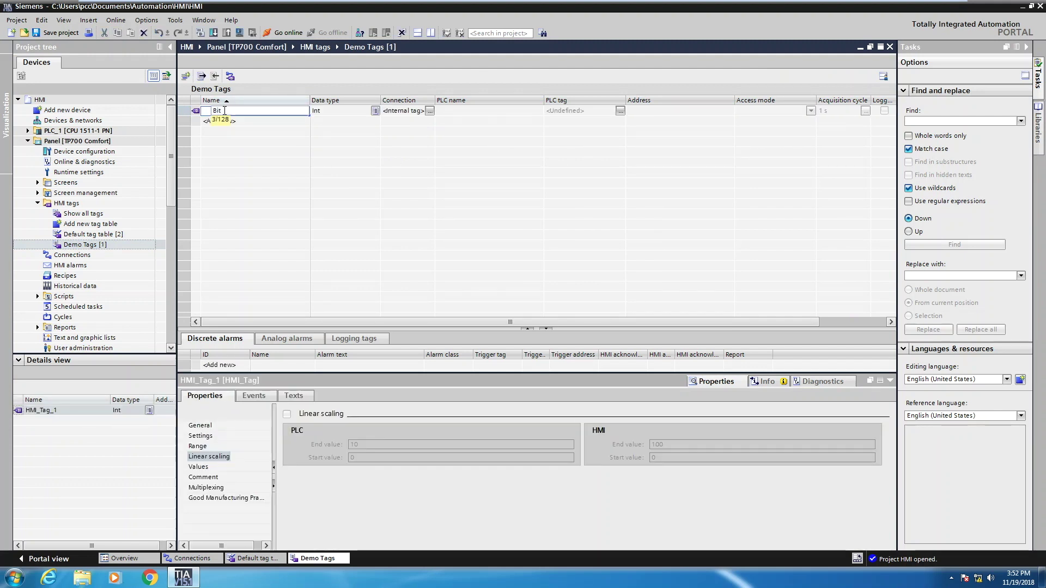
pyautogui.write('_1')
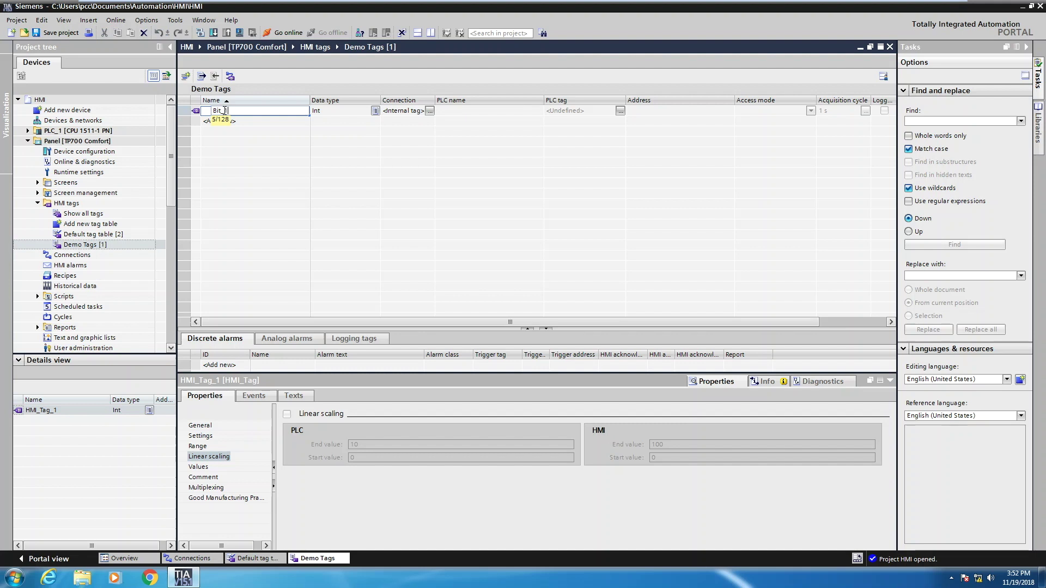
pyautogui.press('Return')
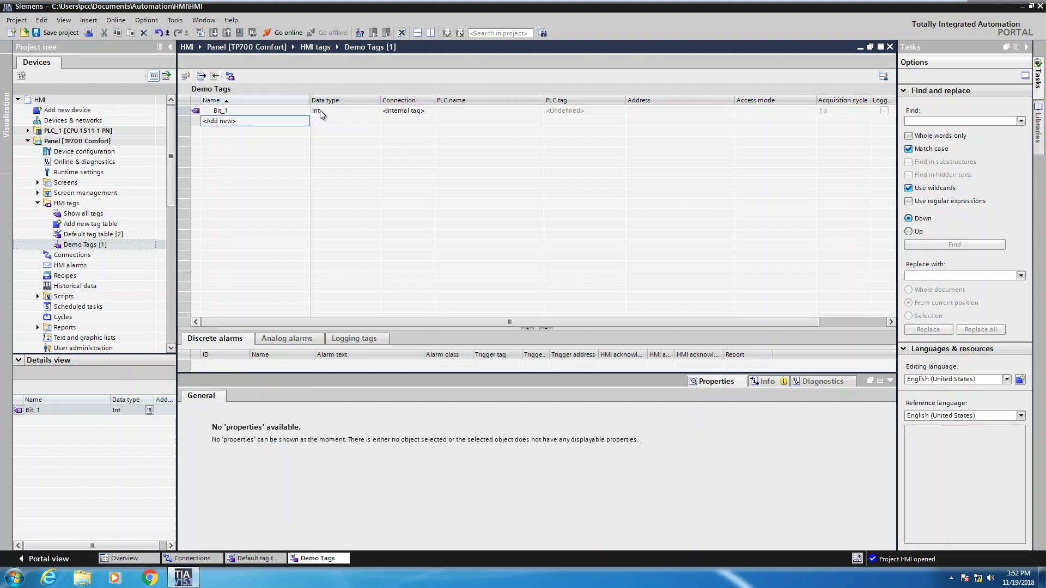
pyautogui.click(320, 112)
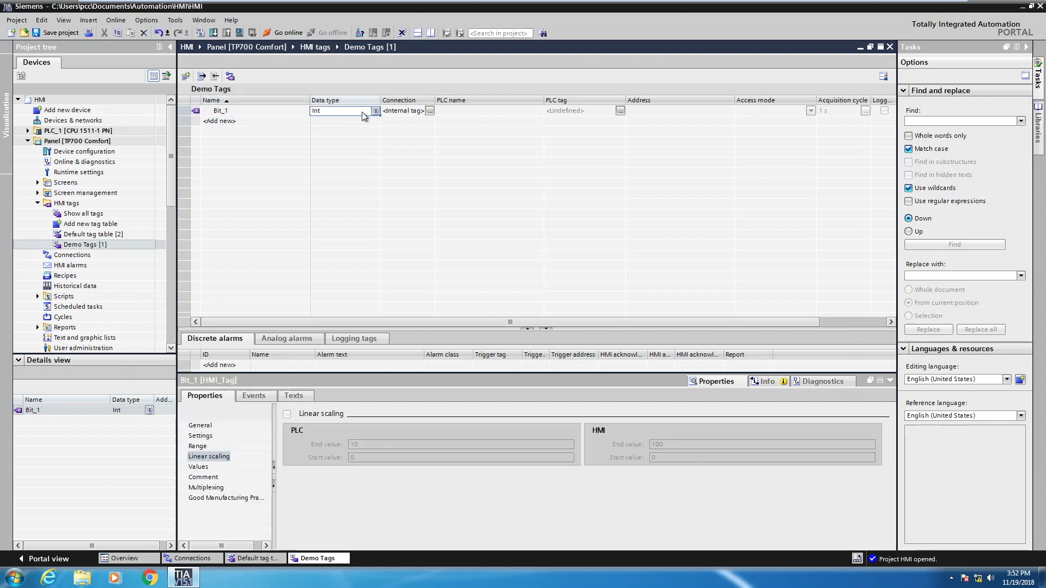
pyautogui.doubleClick(323, 111)
pyautogui.write('b')
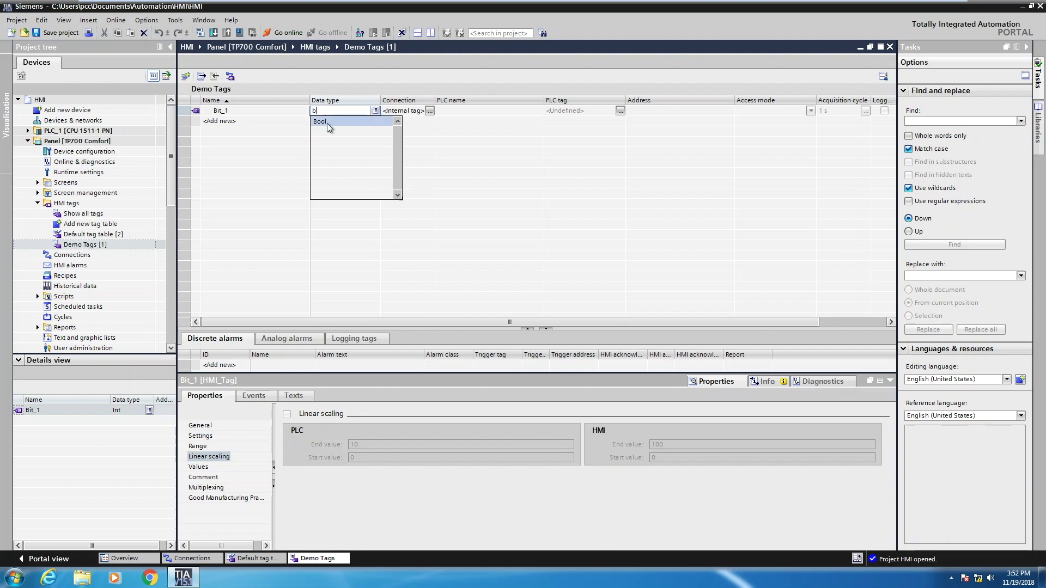
pyautogui.click(323, 122)
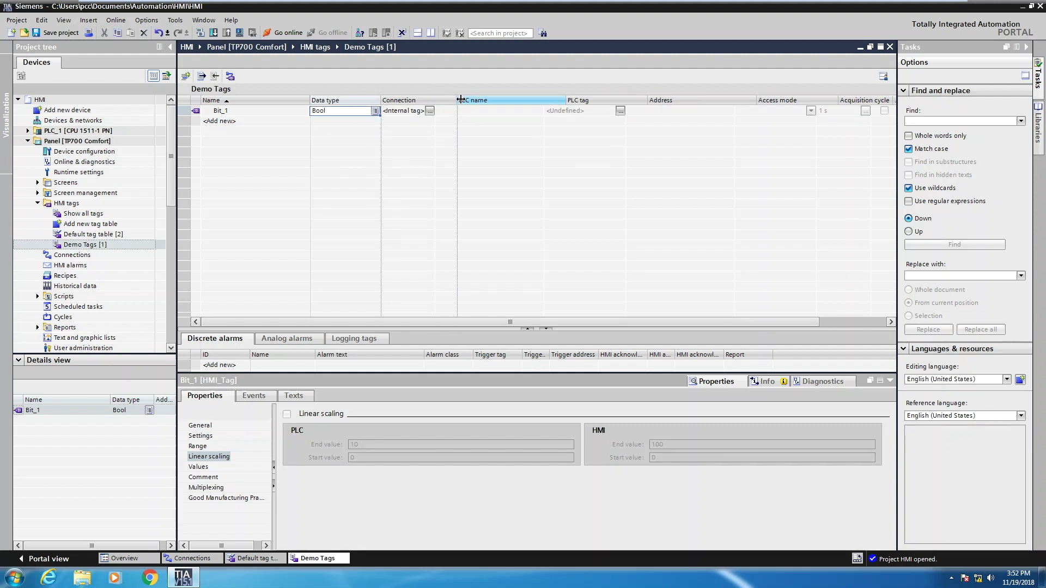
# - Widen the Connection column and leave Bit_1 as an internal tag
pyautogui.moveTo(436, 99); pyautogui.dragTo(460, 100)
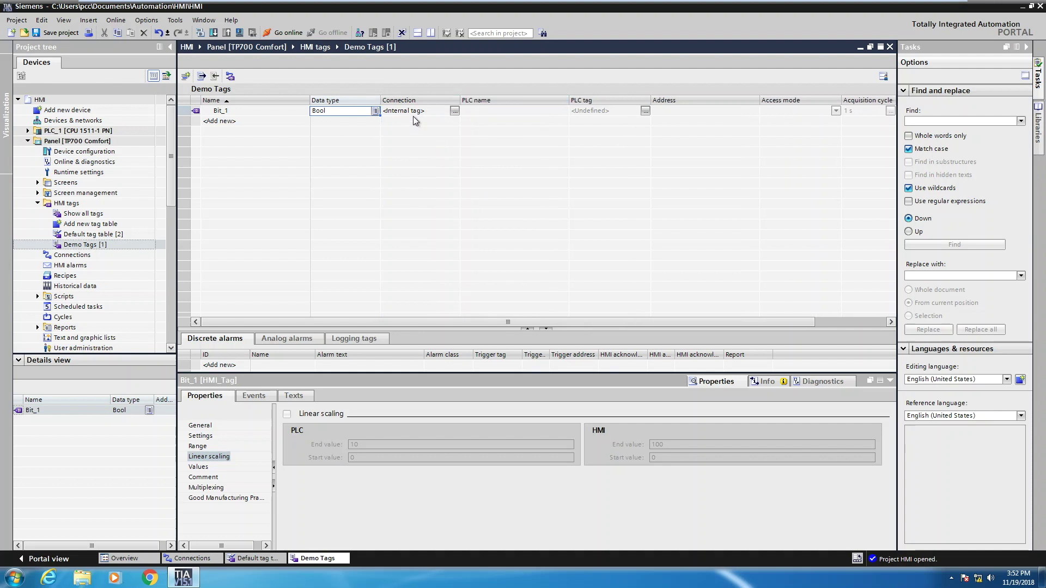
pyautogui.click(455, 112)
pyautogui.click(455, 111)
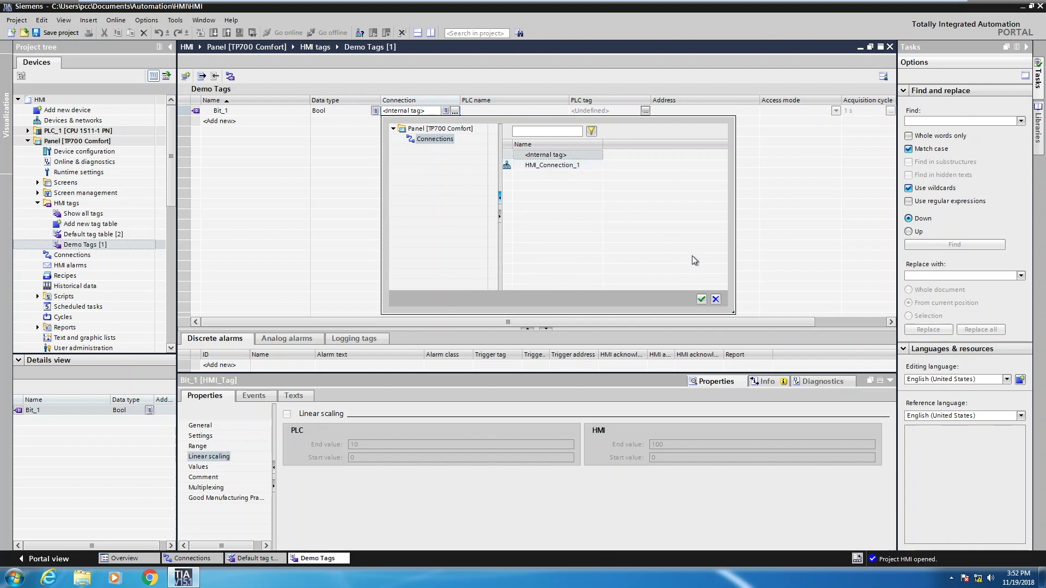
pyautogui.click(716, 300)
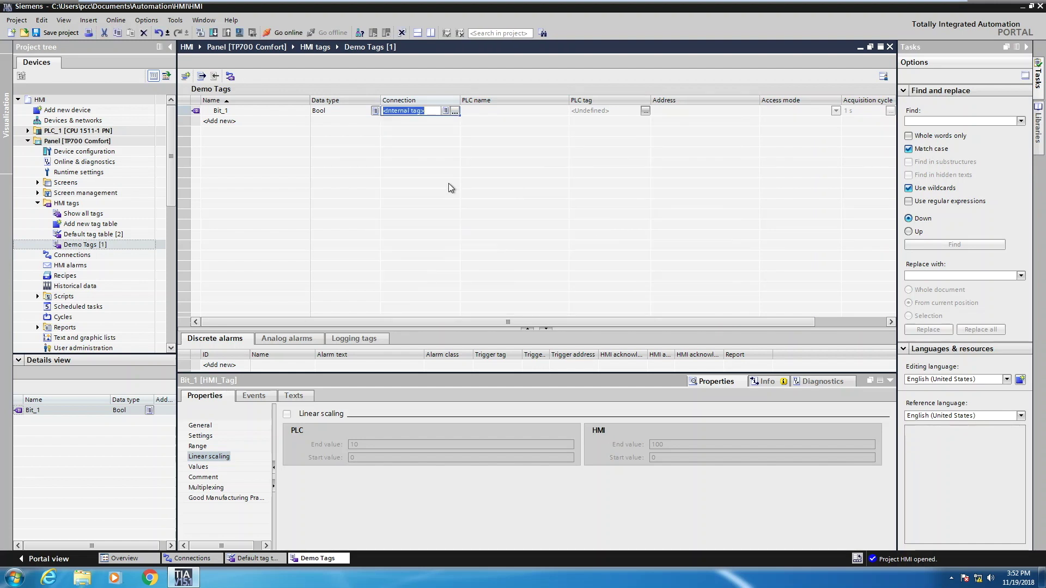
# - Add three more tags to Demo Tags: Bit_2, Word_1 and Word_2
pyautogui.doubleClick(228, 122)
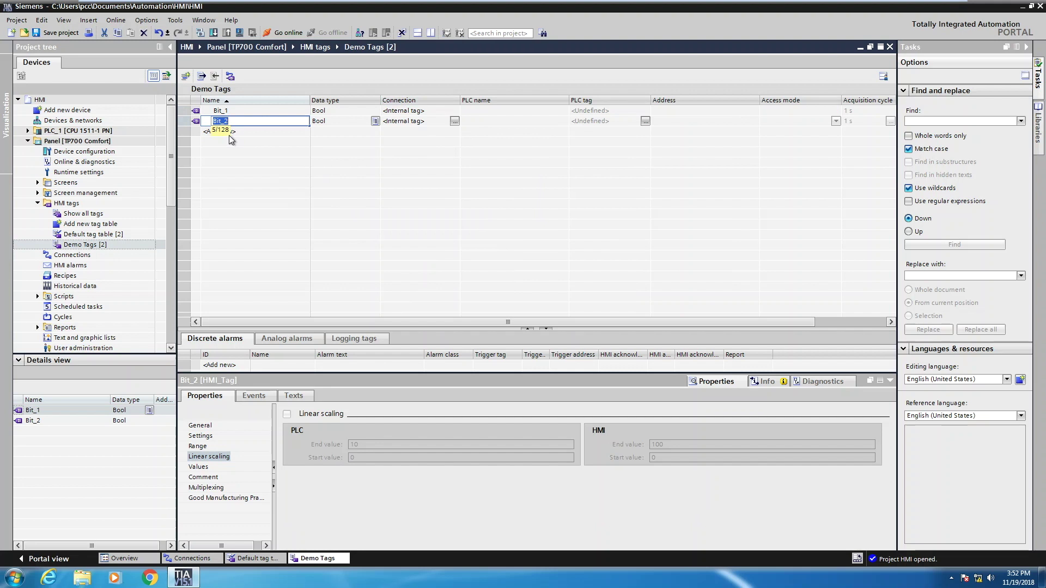
pyautogui.doubleClick(229, 133)
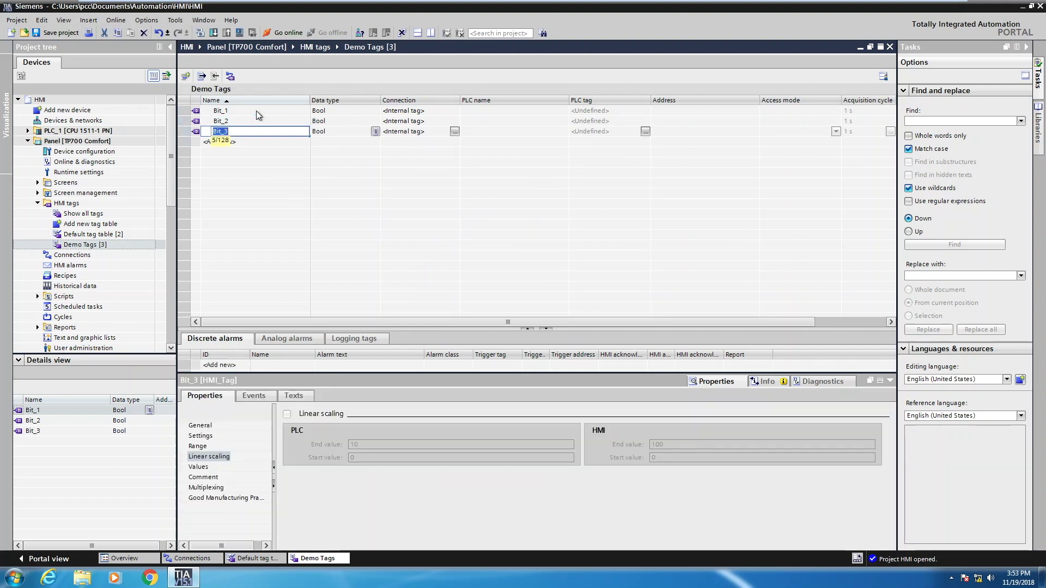
pyautogui.write('Word_1')
pyautogui.press('Return')
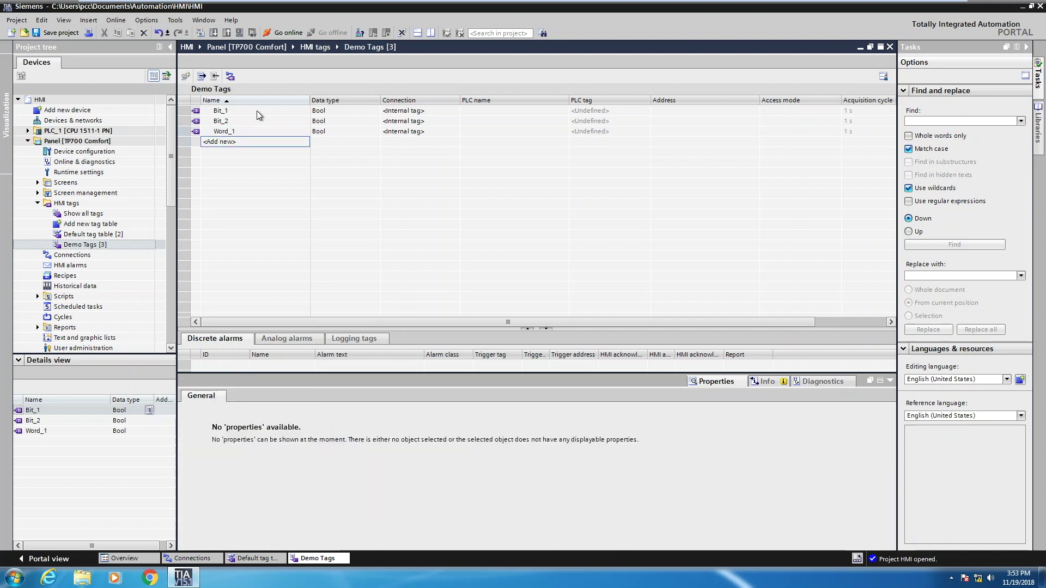
pyautogui.click(327, 133)
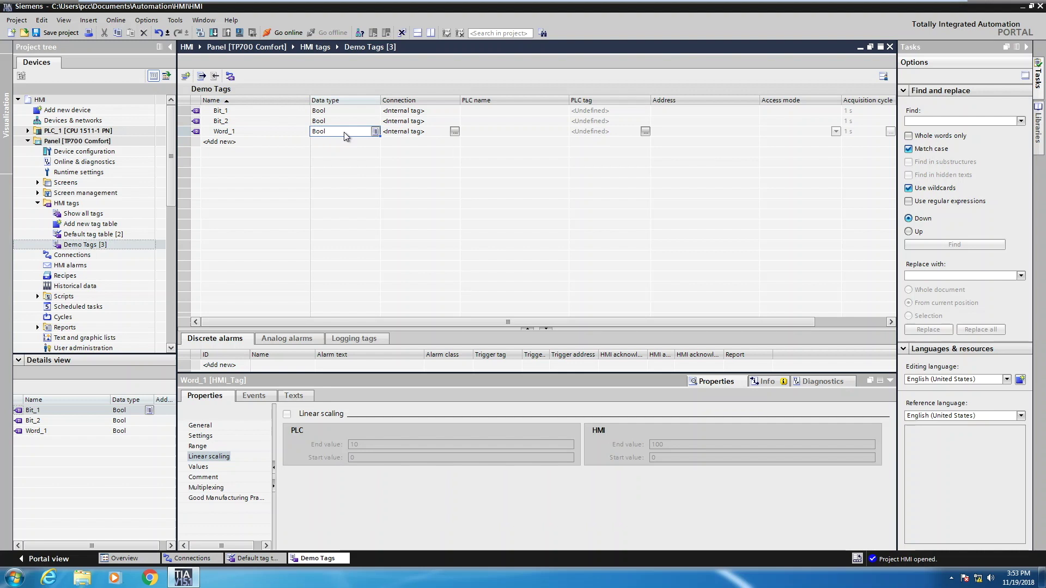
pyautogui.doubleClick(280, 141)
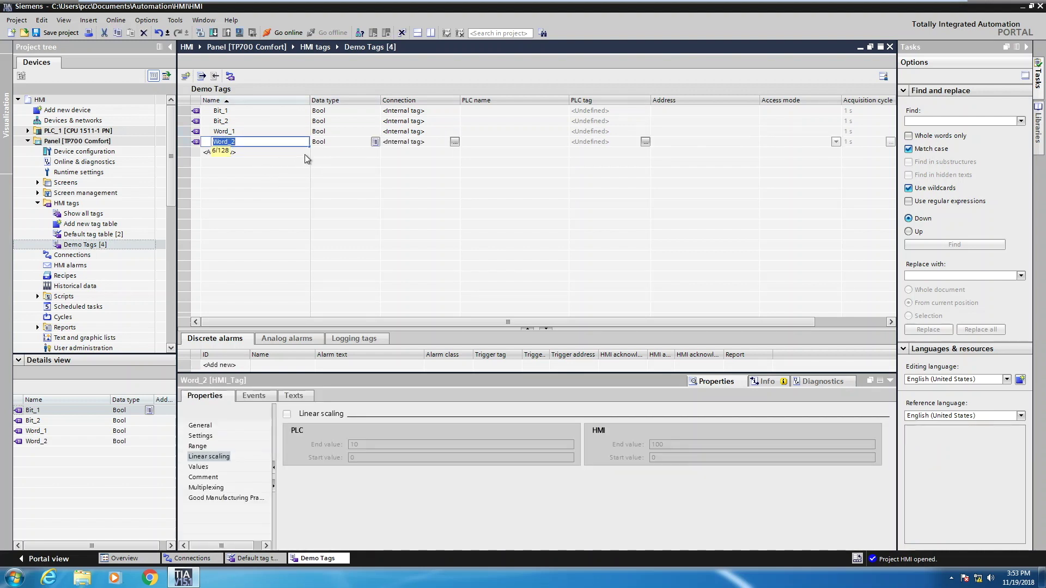
# - Set Word_1's data type to Int and fill it down to Word_2, overwriting
pyautogui.click(328, 132)
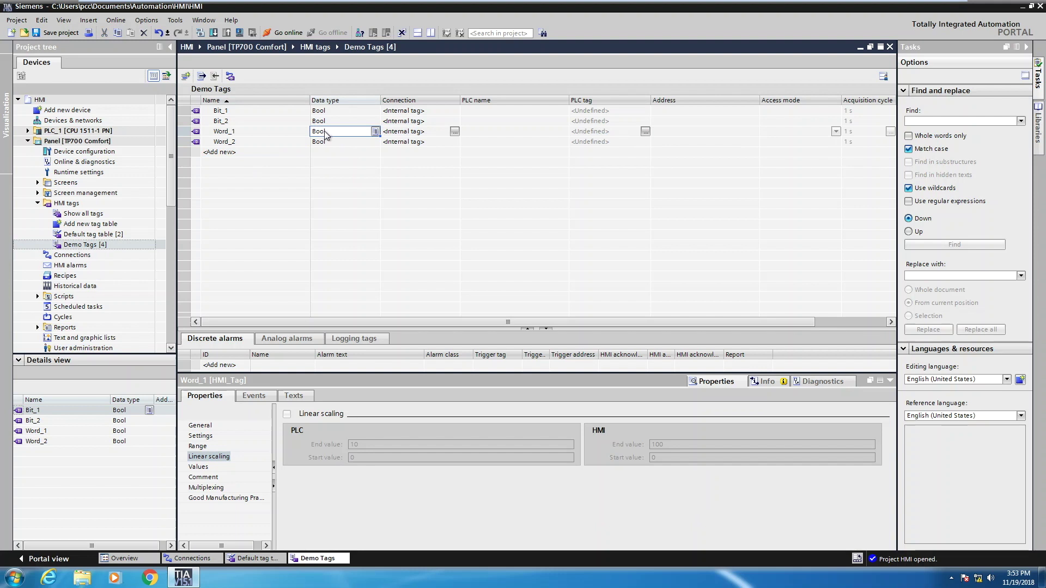
pyautogui.write('I')
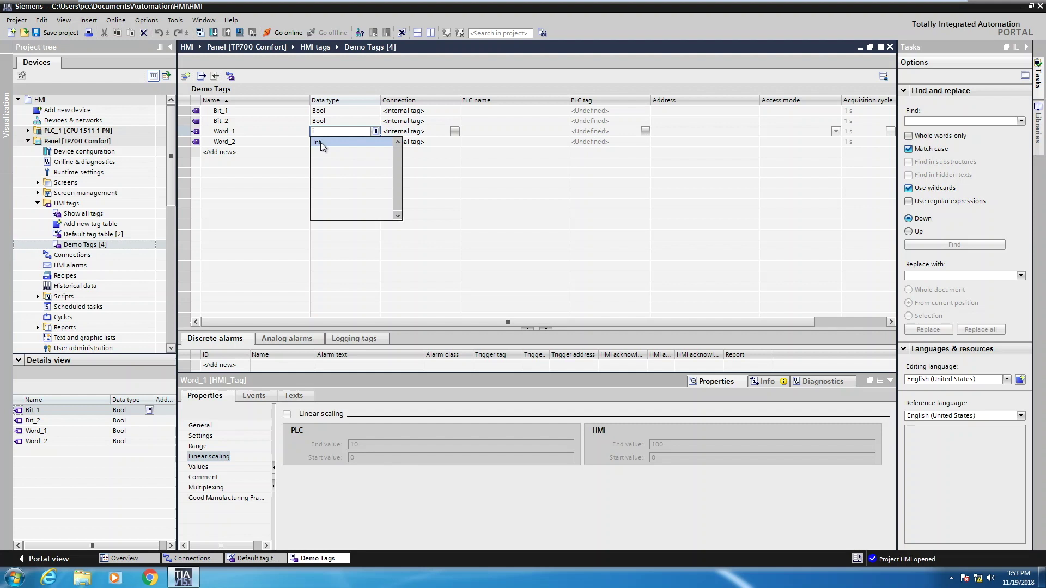
pyautogui.click(321, 141)
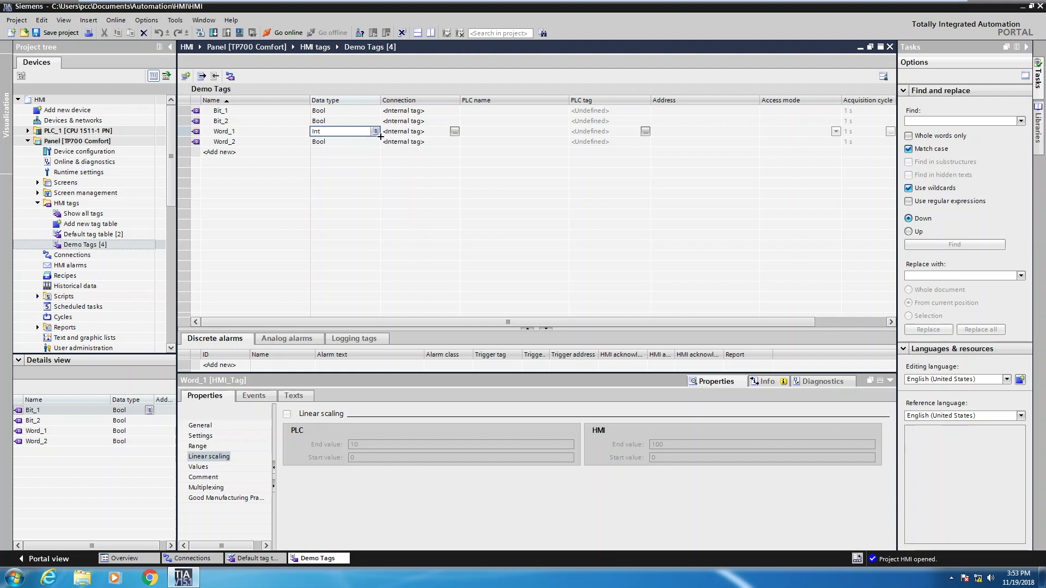
pyautogui.moveTo(379, 136); pyautogui.dragTo(380, 147)
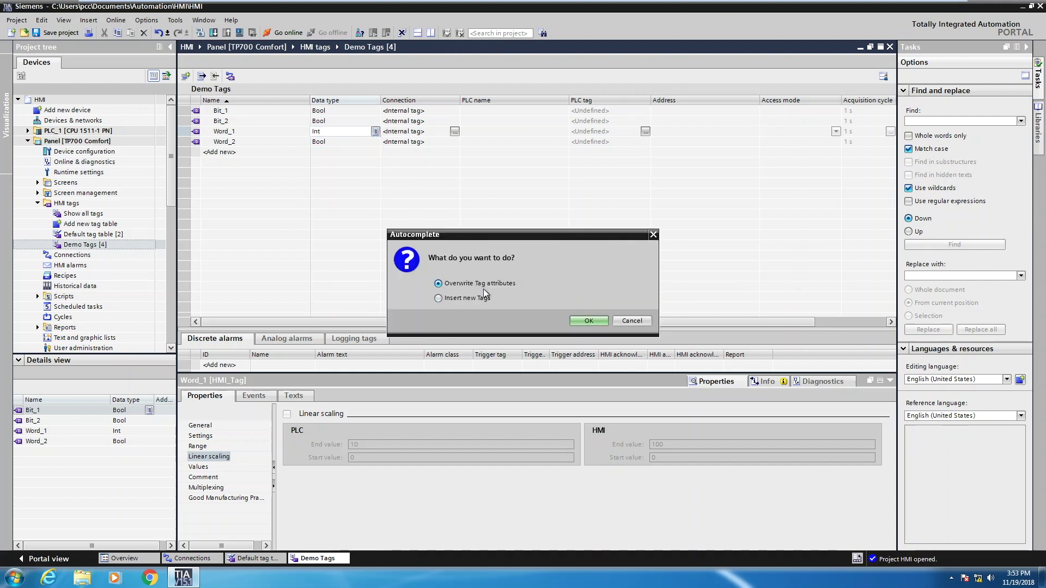
pyautogui.click(606, 324)
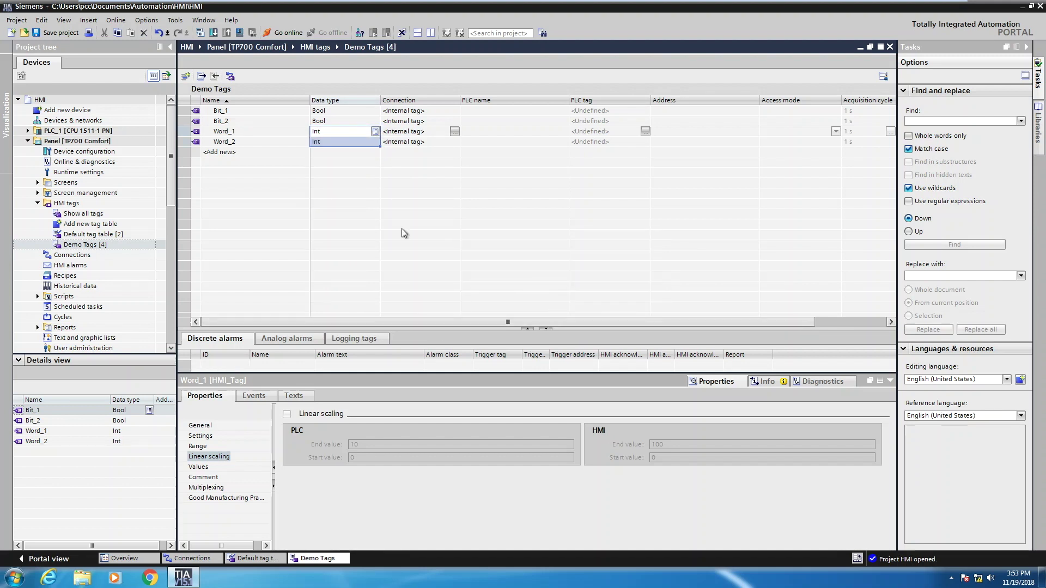